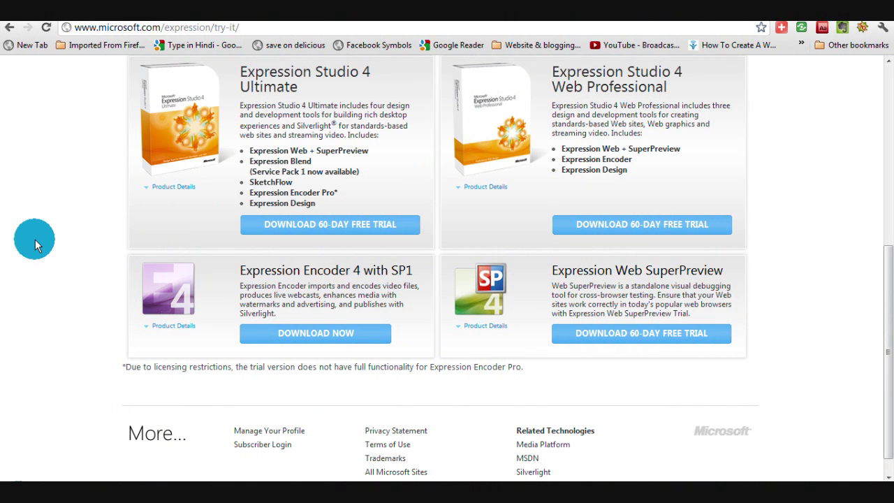
- Scroll back up past the Expression product boxes and reload the try-it page
{"action": "scroll", "coordinate": [35, 239], "scroll_direction": "up", "scroll_amount": 2}
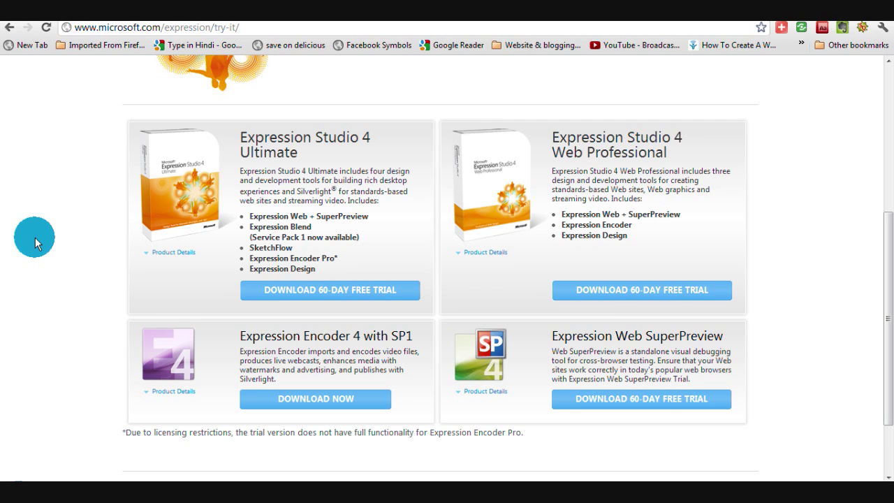
{"action": "key", "text": "F5"}
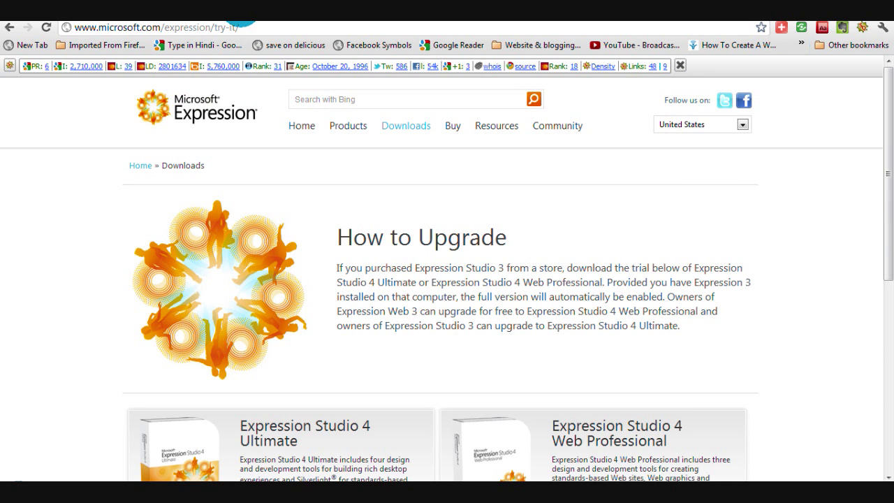
- Find the Expression Encoder 4 with SP1 download and run Encoder_en.exe from Downloads
{"action": "left_click", "coordinate": [246, 28]}
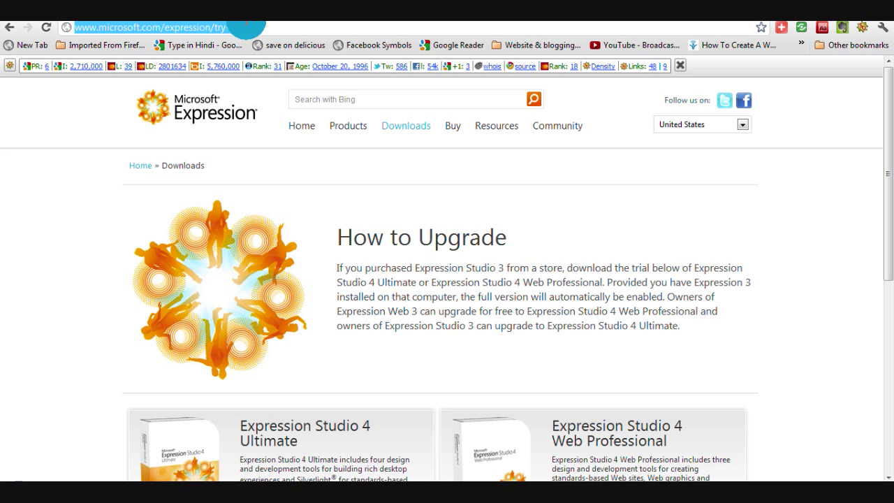
{"action": "left_click", "coordinate": [109, 264]}
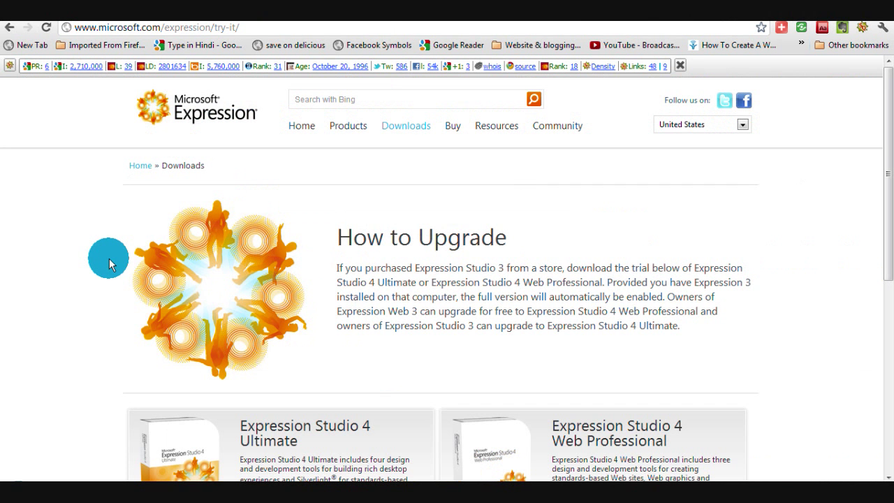
{"action": "scroll", "coordinate": [109, 264], "scroll_direction": "down", "scroll_amount": 2}
{"action": "scroll", "coordinate": [70, 258], "scroll_direction": "down", "scroll_amount": 2}
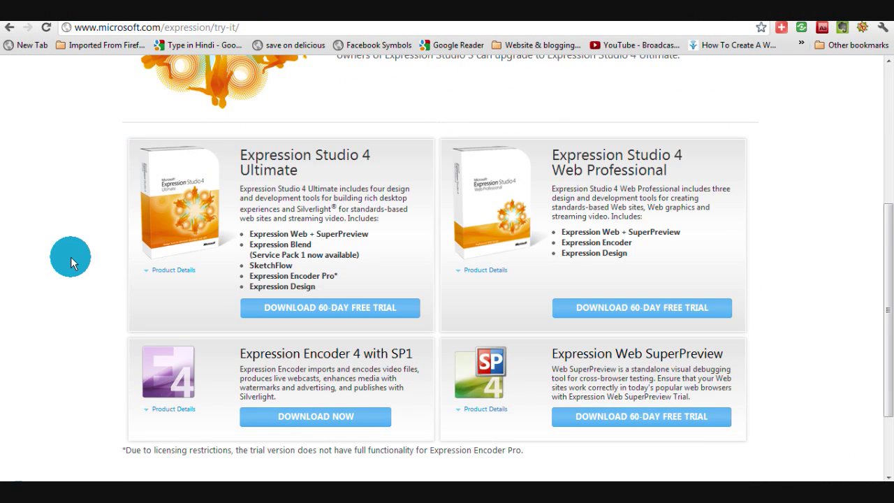
{"action": "scroll", "coordinate": [71, 259], "scroll_direction": "down", "scroll_amount": 1}
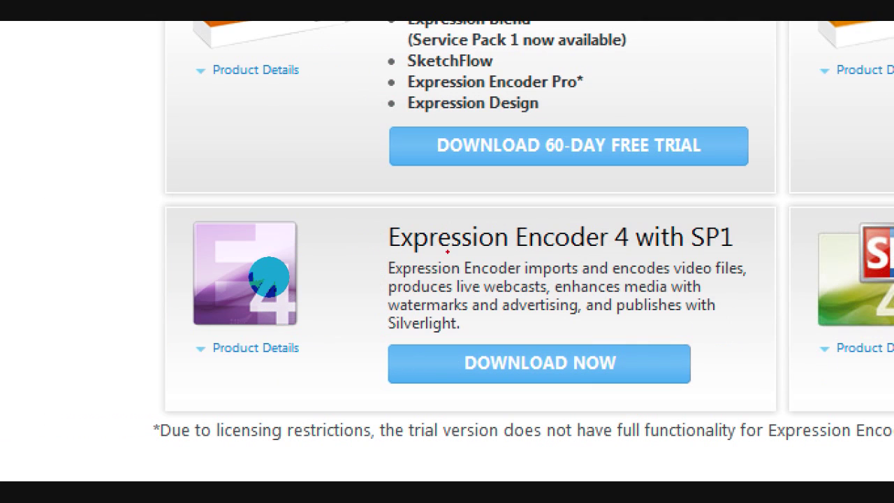
{"action": "left_click_drag", "start_coordinate": [405, 258], "coordinate": [727, 277]}
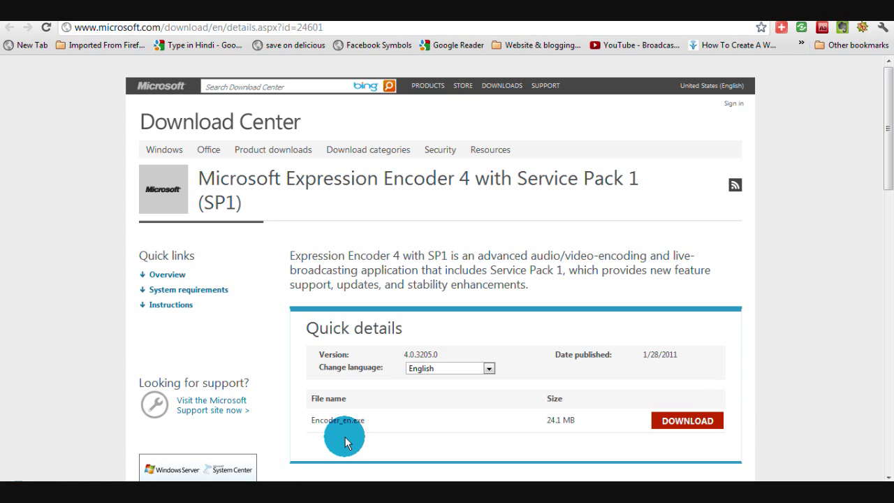
{"action": "left_click", "coordinate": [362, 482]}
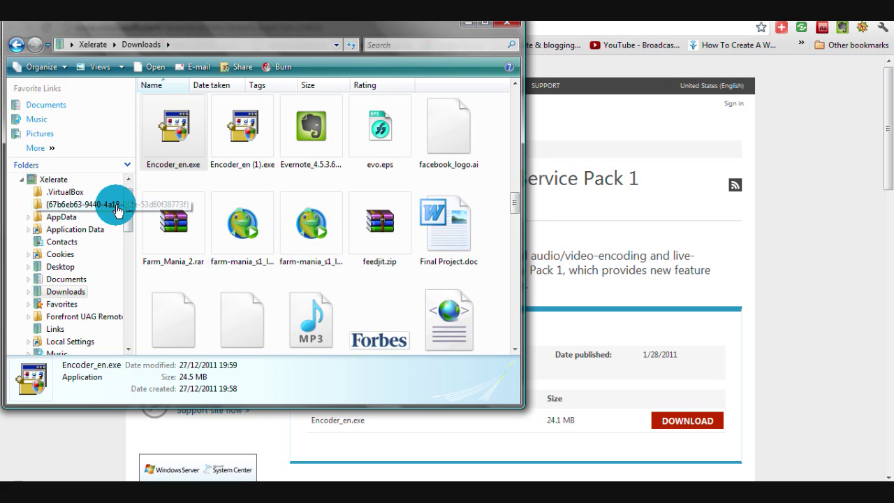
{"action": "left_click", "coordinate": [468, 23]}
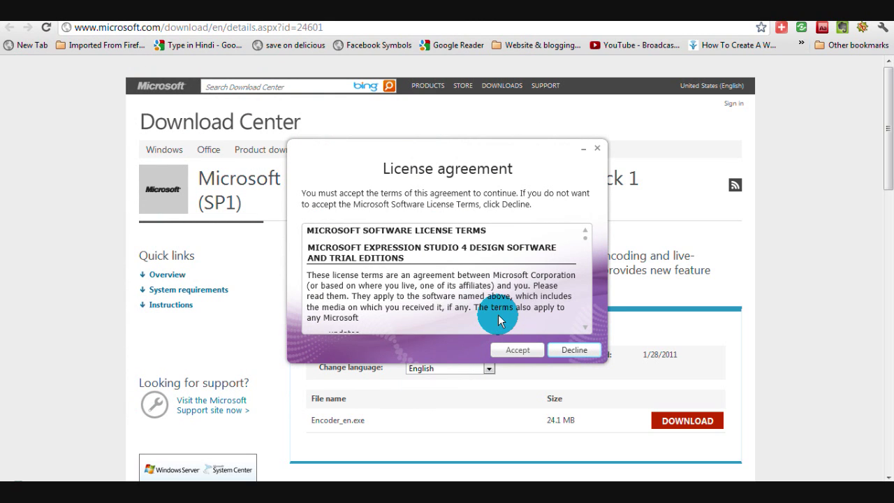
- Accept the license, decline the Customer Experience Program, and install through to the Thank you screen
{"action": "left_click", "coordinate": [511, 352]}
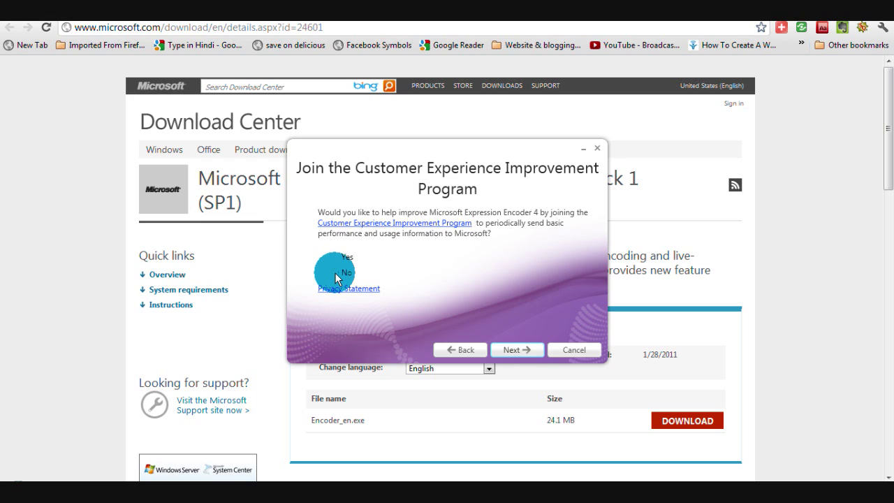
{"action": "left_click", "coordinate": [527, 345]}
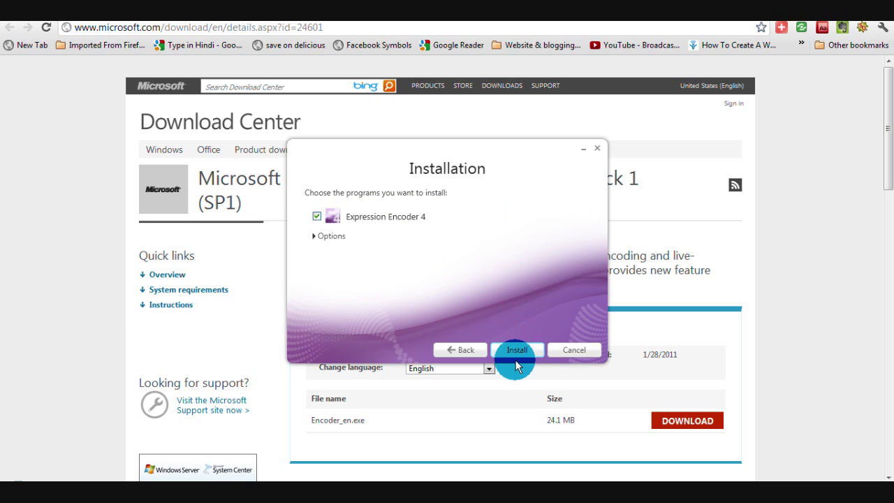
{"action": "left_click", "coordinate": [516, 350]}
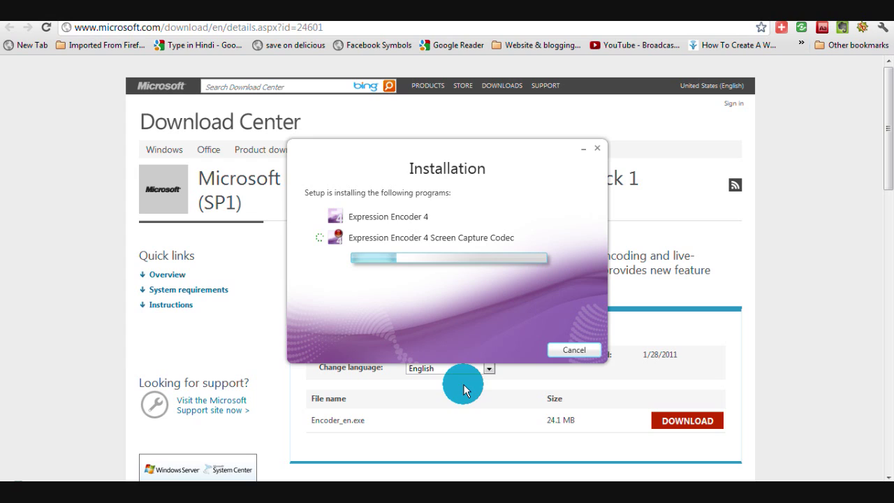
{"action": "left_click", "coordinate": [464, 344]}
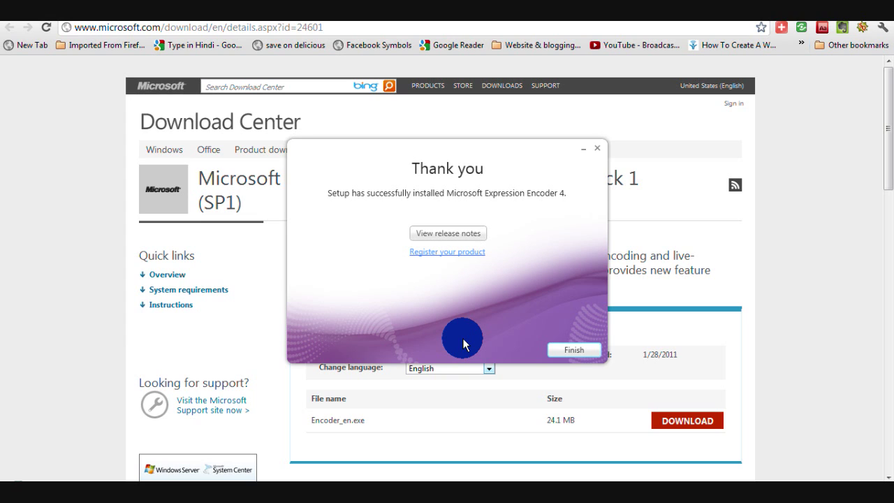
- Finish setup and launch Microsoft Expression Encoder 4 Screen Capture from the Start menu
{"action": "key", "text": "Return"}
{"action": "key", "text": "super"}
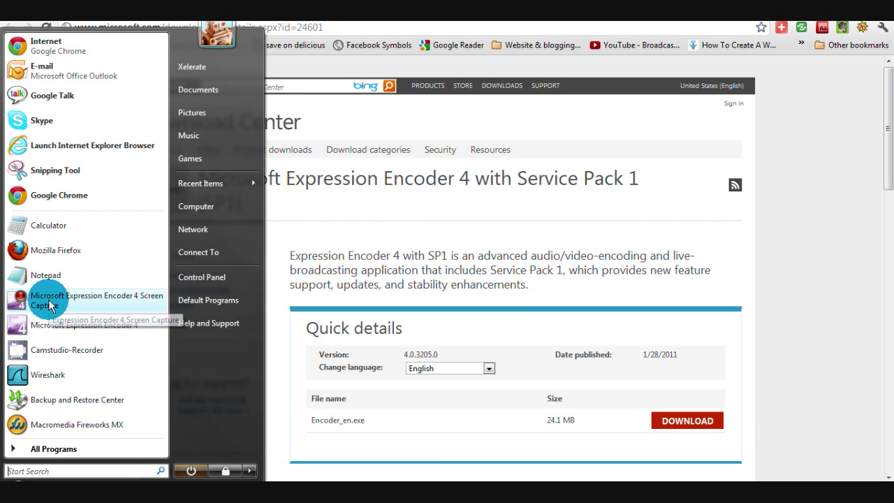
{"action": "left_click", "coordinate": [49, 305]}
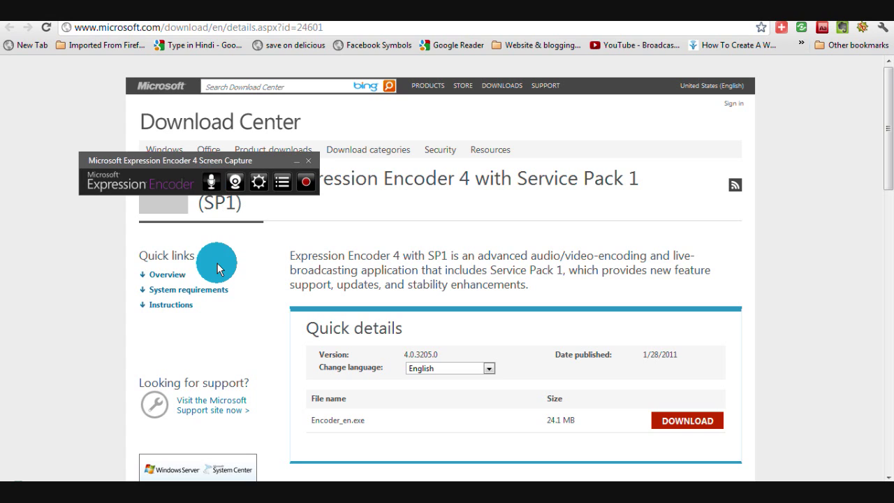
- Enable microphone audio on the capture toolbar and bring up the Settings dialog
{"action": "left_click", "coordinate": [213, 180]}
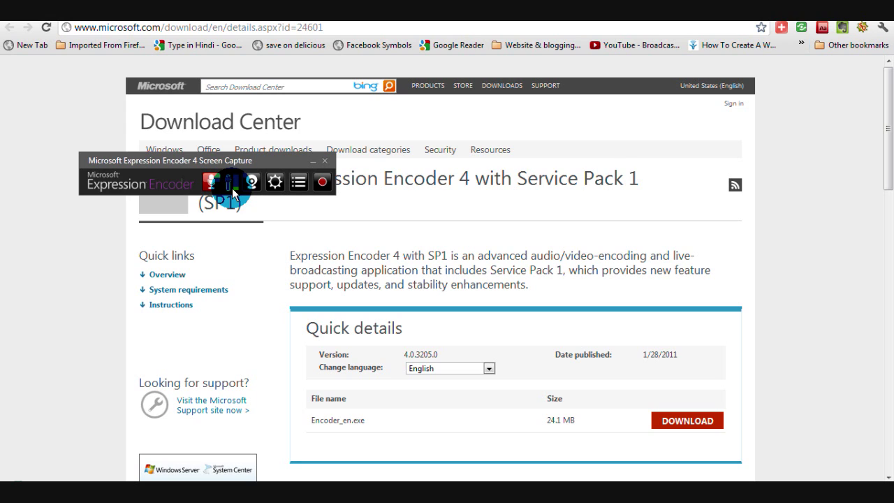
{"action": "left_click", "coordinate": [274, 183]}
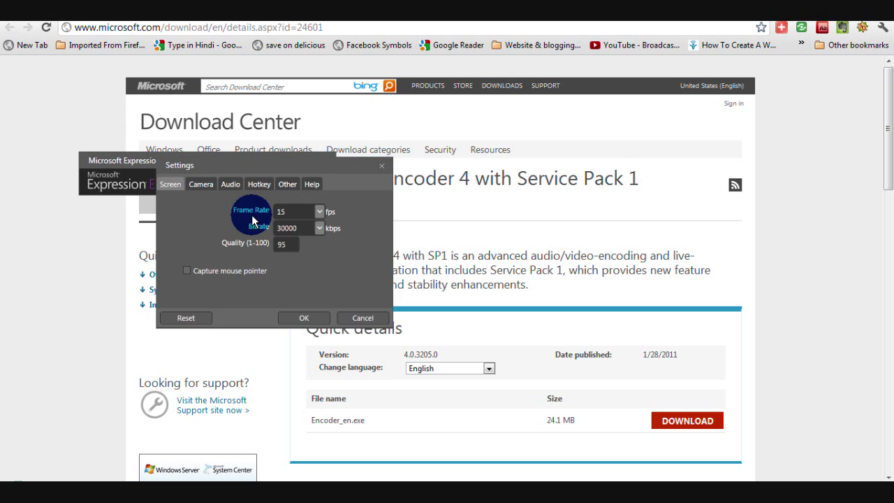
- Review the Camera and Hotkey settings, then confirm Settings with OK
{"action": "left_click", "coordinate": [197, 186]}
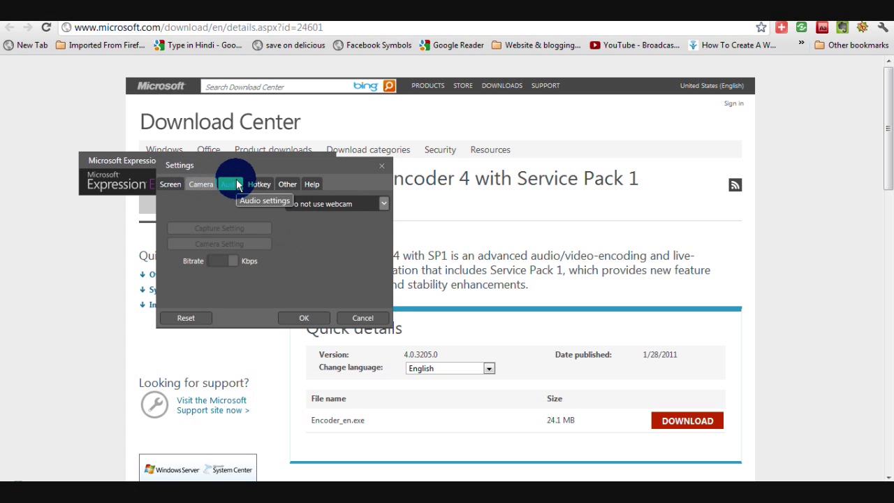
{"action": "left_click", "coordinate": [268, 186]}
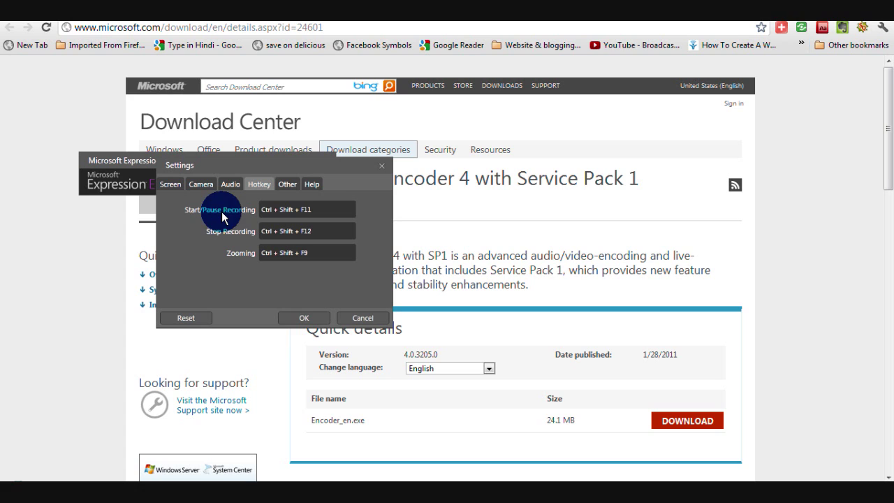
{"action": "left_click", "coordinate": [315, 325]}
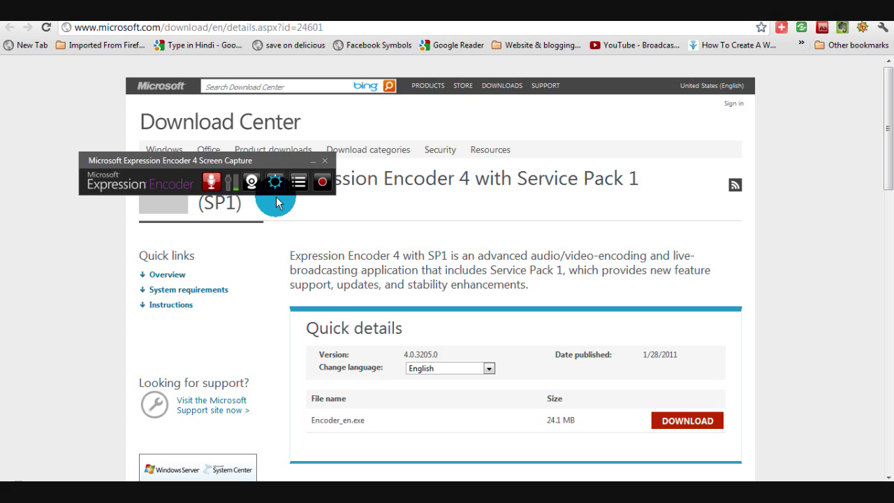
- Check the saved screen captures list, then start a new recording
{"action": "left_click", "coordinate": [300, 182]}
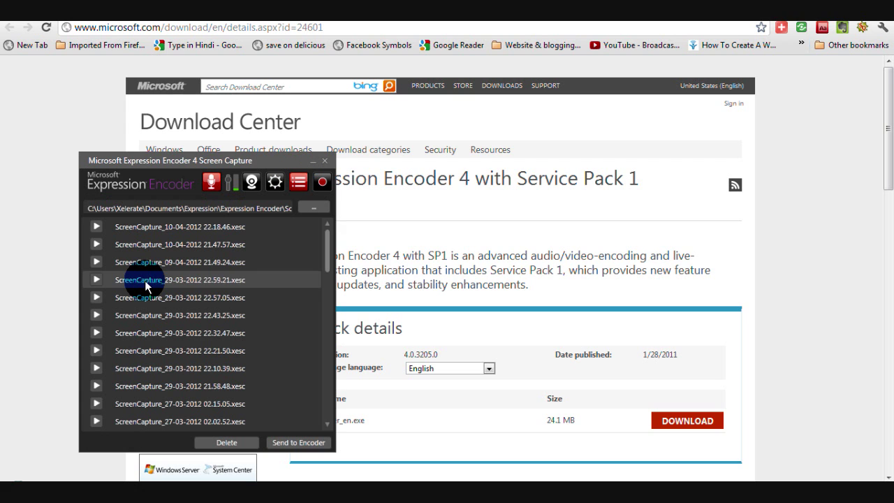
{"action": "left_click", "coordinate": [299, 180]}
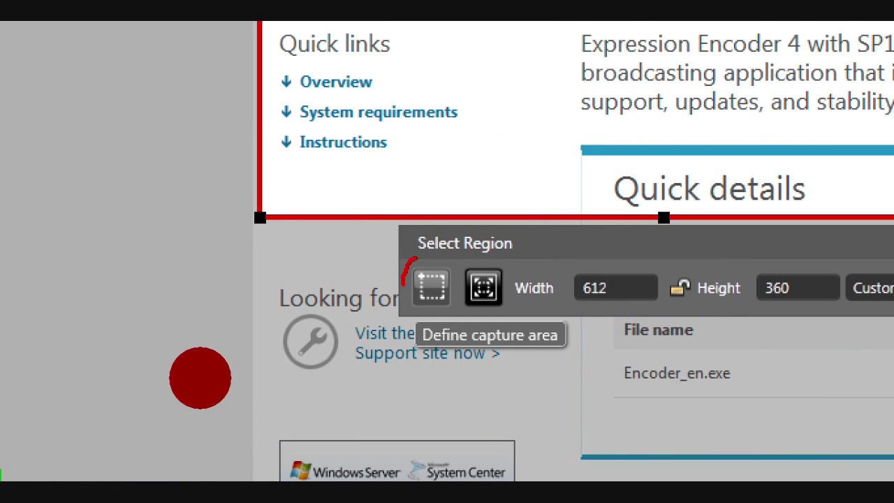
- Draw an 864 × 521 capture area over the Download Center page and start recording
{"action": "left_click_drag", "start_coordinate": [404, 281], "coordinate": [414, 270]}
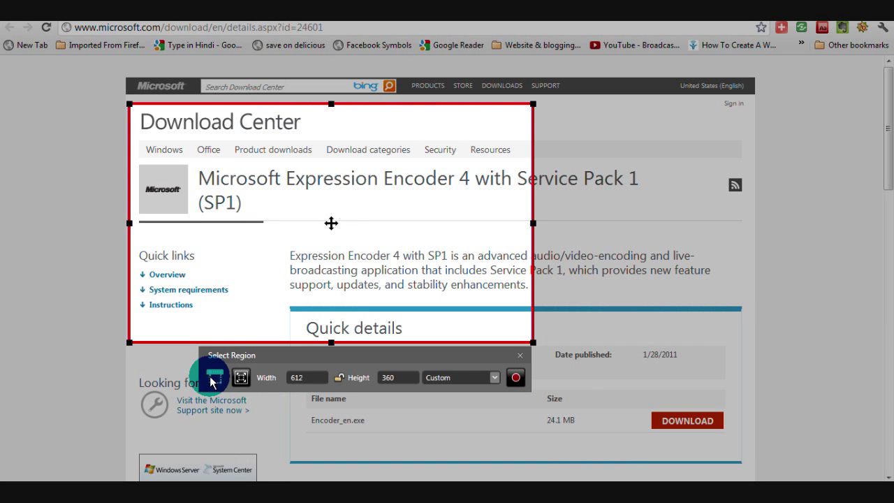
{"action": "left_click", "coordinate": [213, 370]}
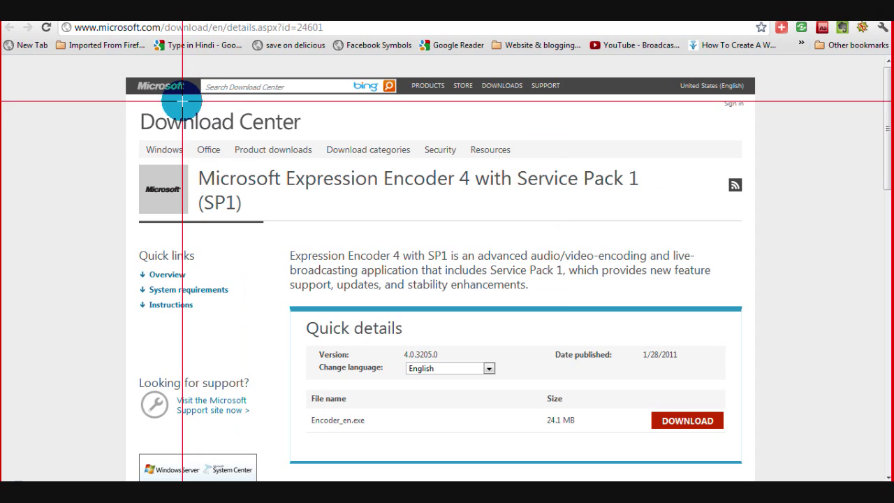
{"action": "mouse_move", "coordinate": [182, 101]}
{"action": "left_mouse_down"}
{"action": "mouse_move", "coordinate": [289, 219]}
{"action": "mouse_move", "coordinate": [707, 287]}
{"action": "mouse_move", "coordinate": [759, 306]}
{"action": "mouse_move", "coordinate": [744, 335]}
{"action": "mouse_move", "coordinate": [749, 443]}
{"action": "left_mouse_up"}
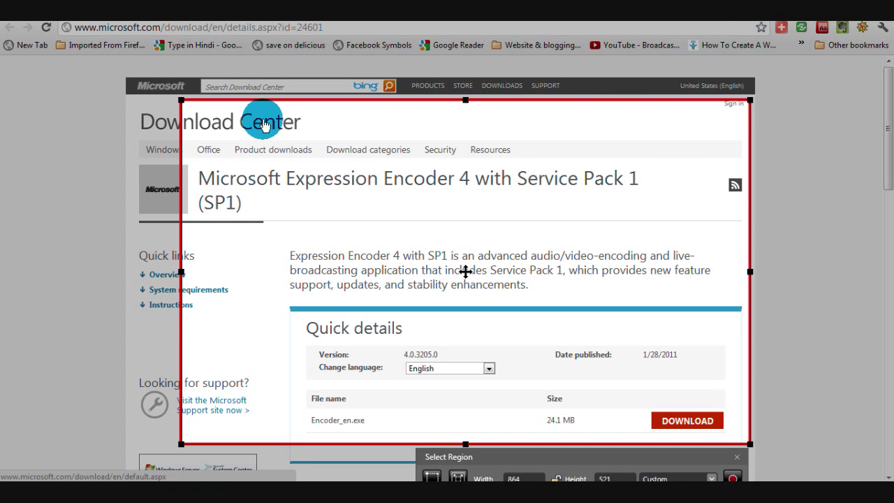
{"action": "left_click", "coordinate": [733, 478]}
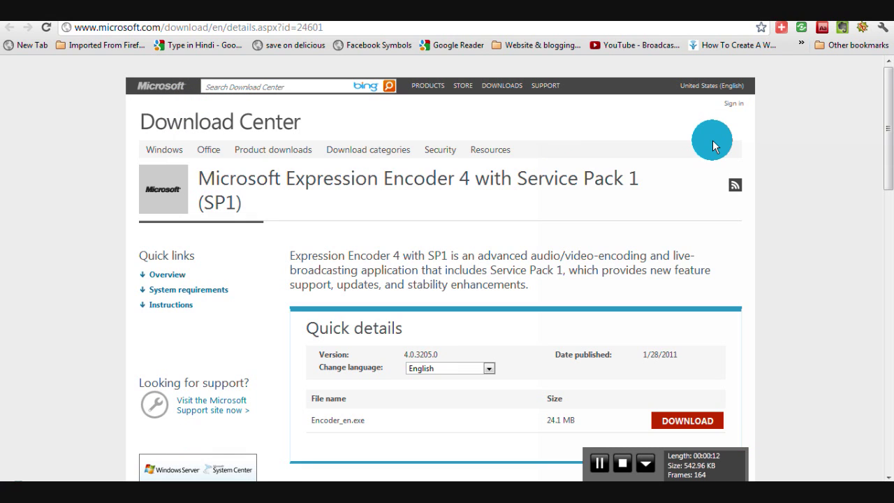
{"action": "left_click", "coordinate": [377, 219]}
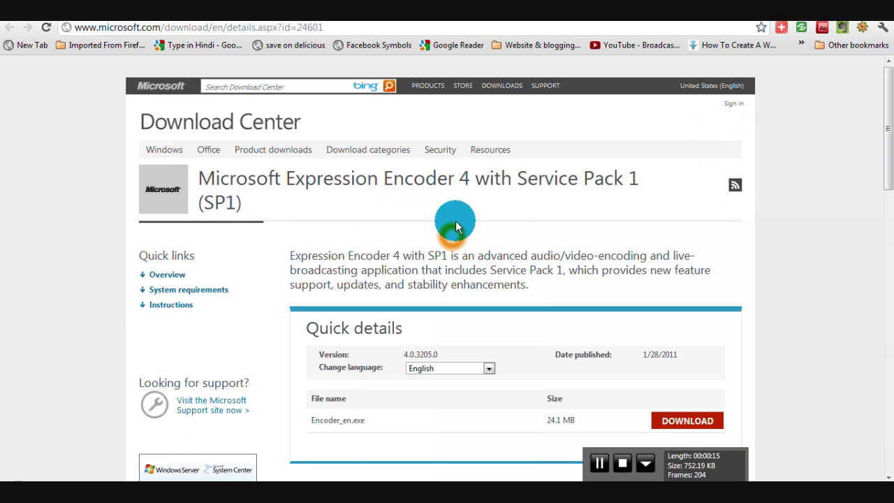
{"action": "left_click", "coordinate": [504, 181]}
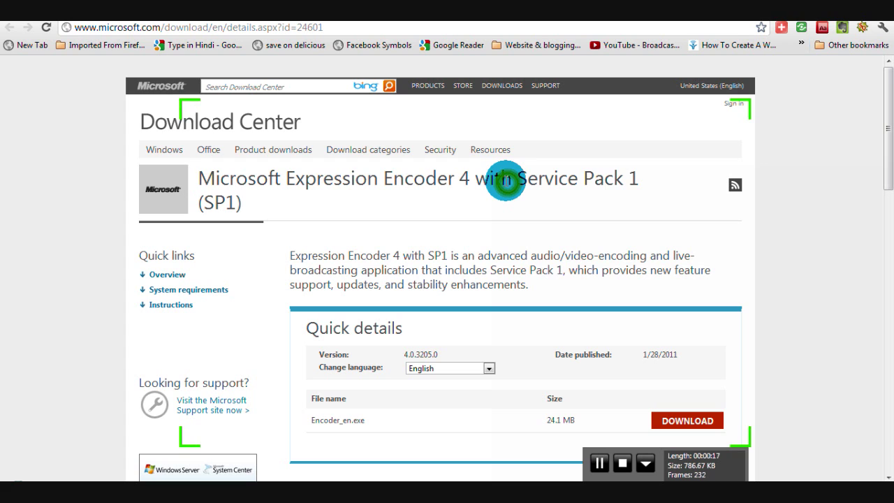